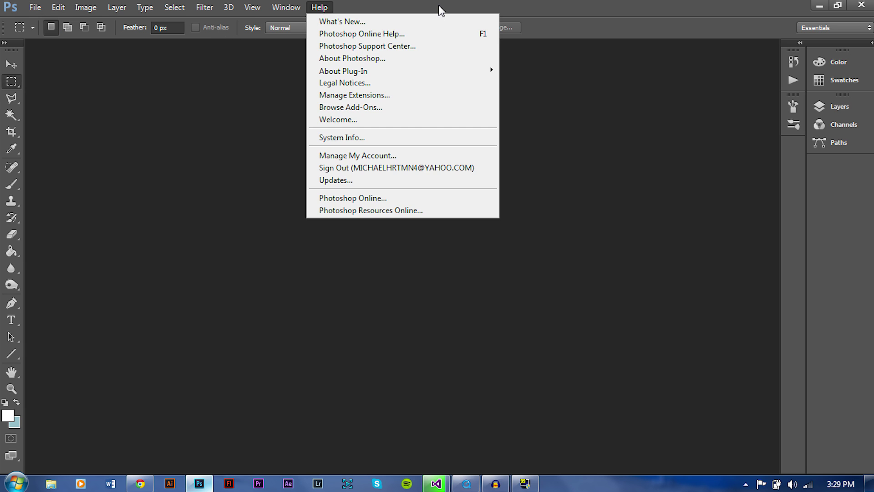
- Start File > Import > Video Frames to Layers and open the IMG_7103 clip
left_click(41, 9)
mouse_move(61, 282)
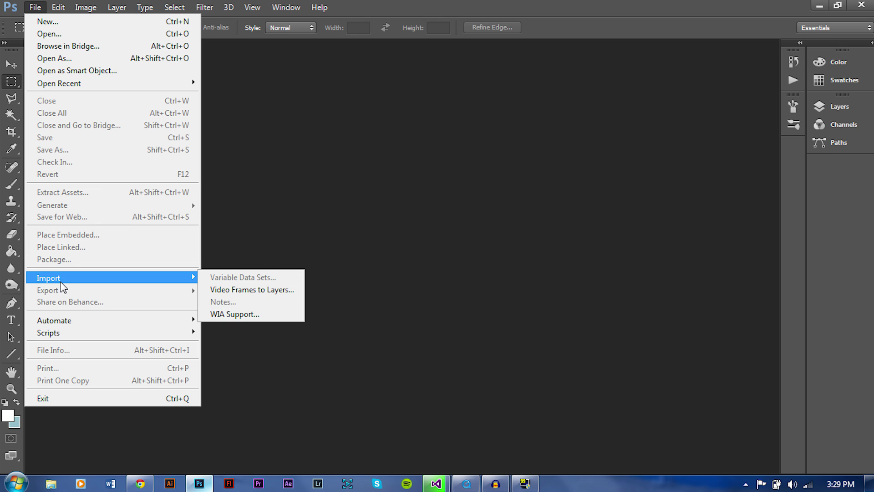
left_click(251, 290)
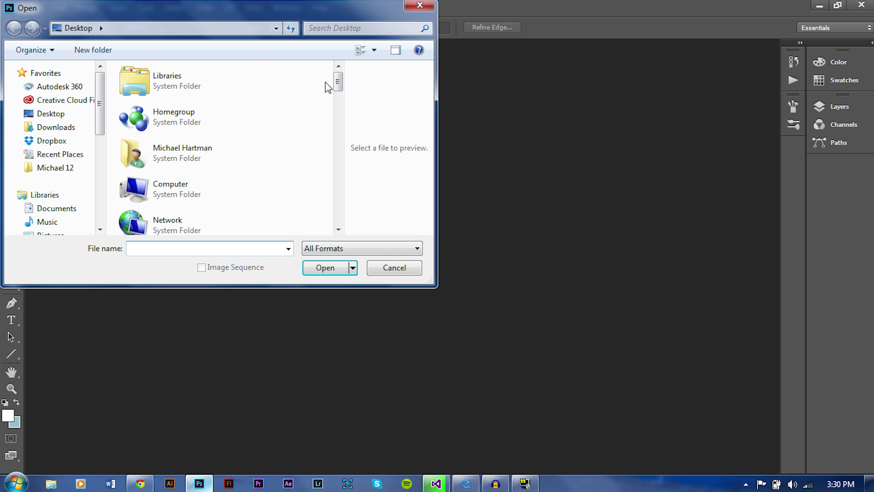
left_click_drag(338, 81, 346, 192)
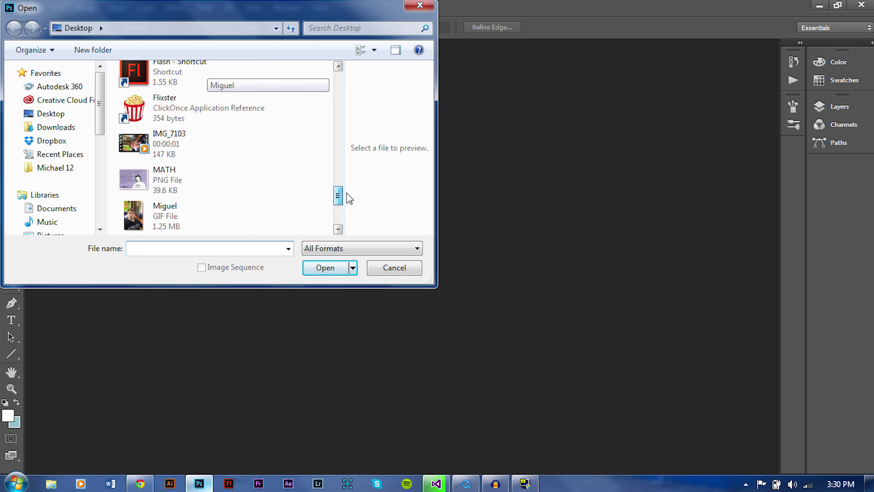
left_click(241, 151)
left_click(324, 268)
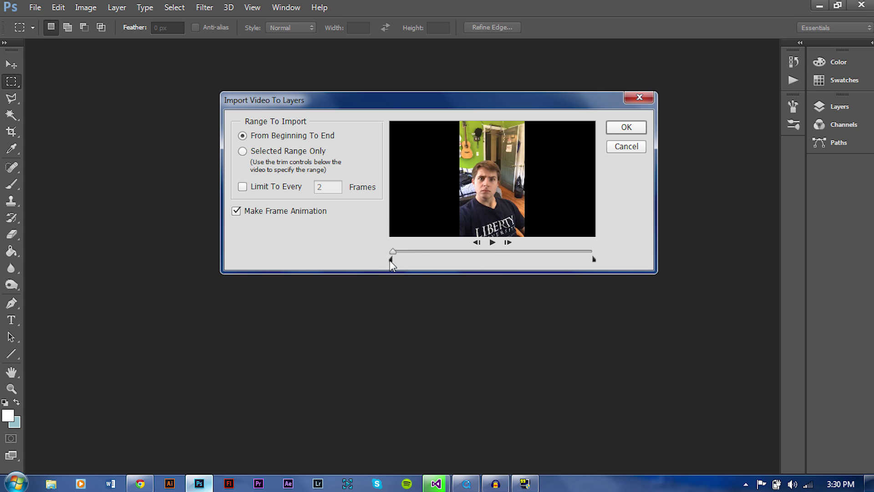
- Import IMG_7103 from beginning to end with every frame and Make Frame Animation kept
left_click_drag(391, 260, 486, 262)
left_click_drag(393, 251, 537, 256)
left_click_drag(484, 259, 380, 264)
left_click_drag(536, 253, 392, 253)
left_click(242, 136)
left_click(243, 186)
left_click(242, 187)
left_click(619, 131)
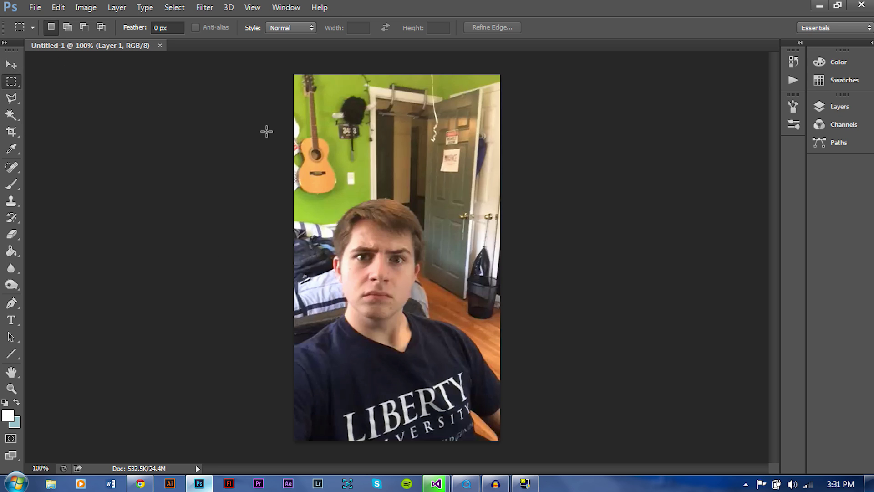
- Show the Timeline panel, switch to the Move tool, and briefly play the animation
left_click(285, 7)
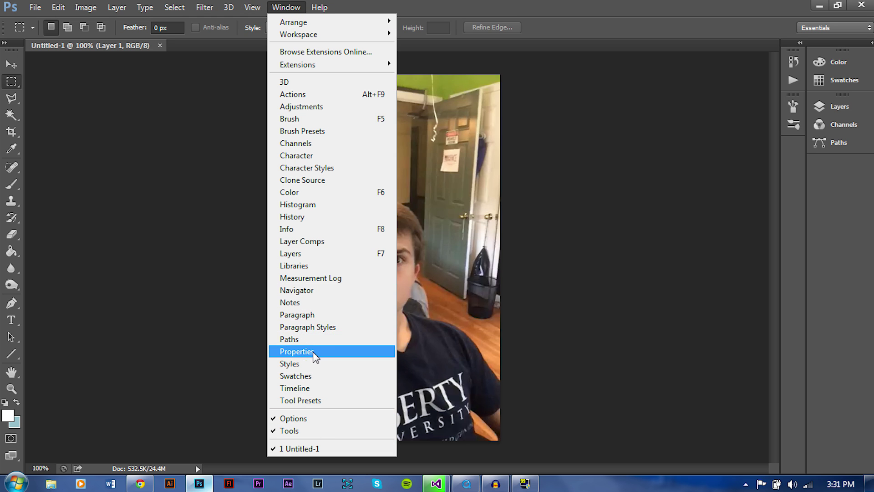
left_click(301, 387)
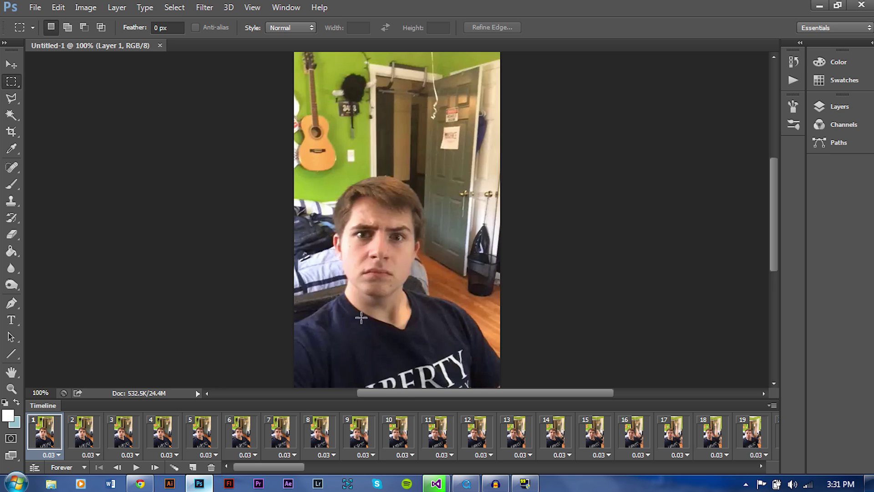
left_click(11, 64)
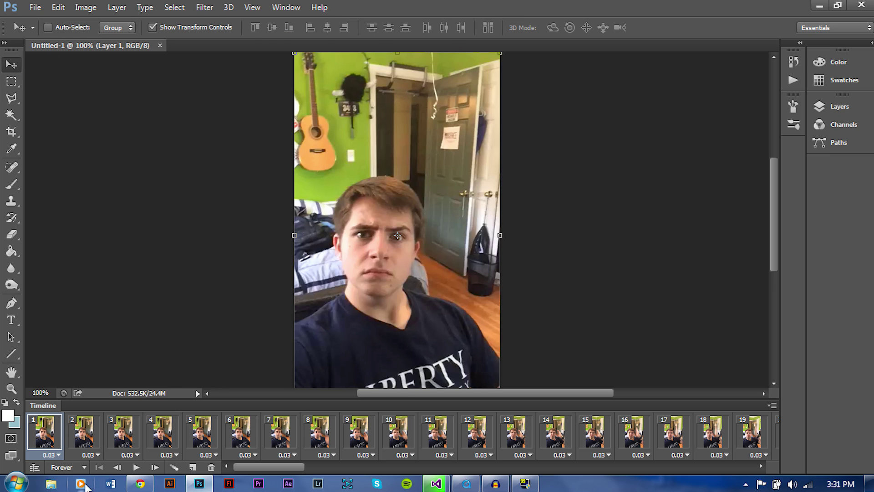
left_click(137, 467)
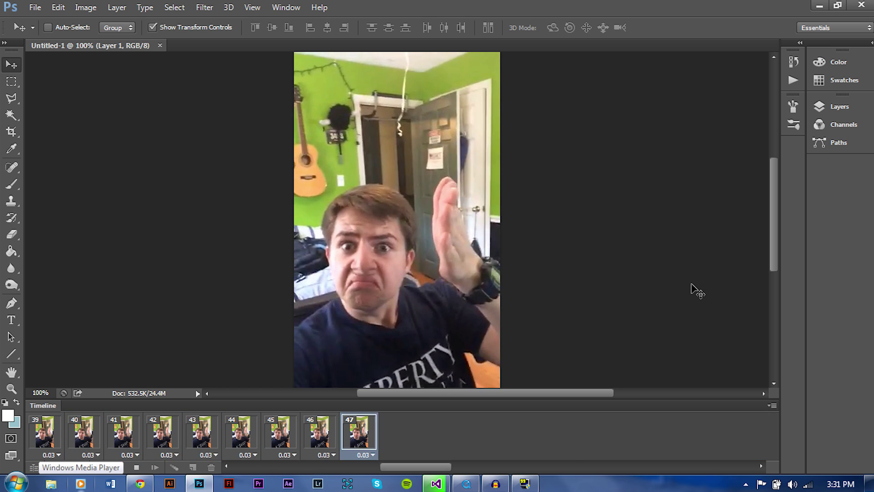
key("space")
- Show the Layers list, select frame 1, and preview playback from the start
left_click(837, 109)
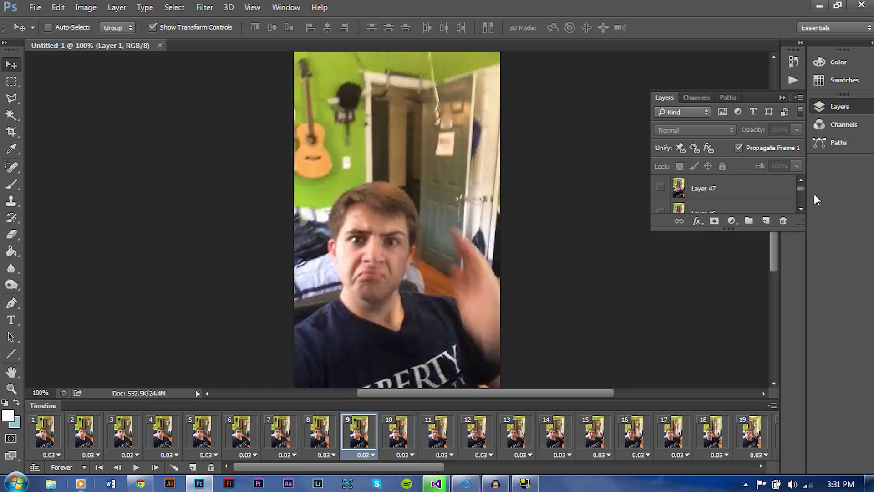
scroll(740, 180, "down", 5)
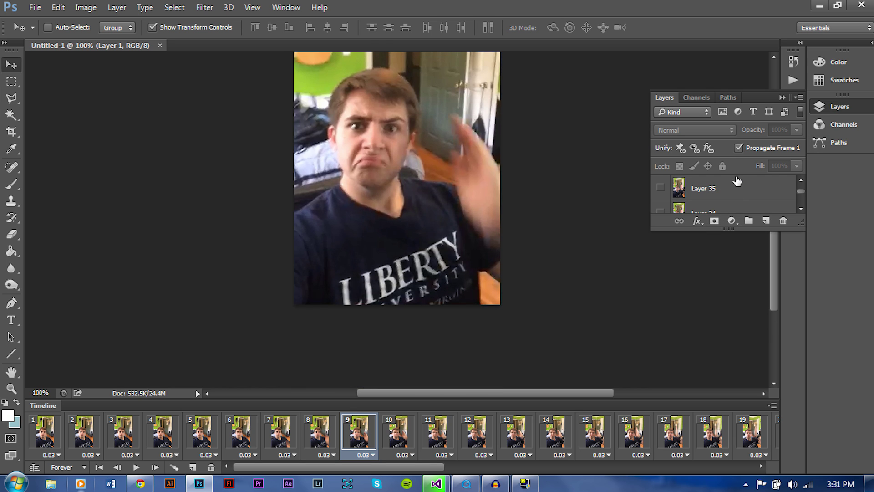
scroll(556, 250, "up", 3)
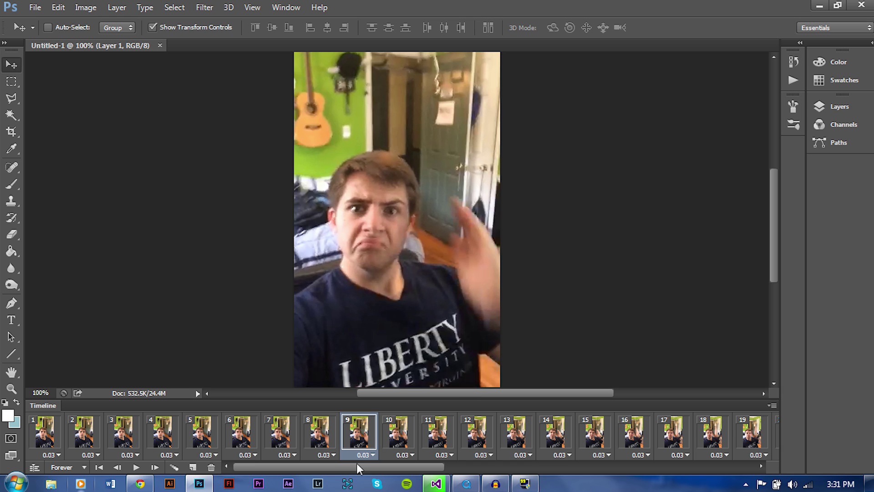
left_click(45, 434)
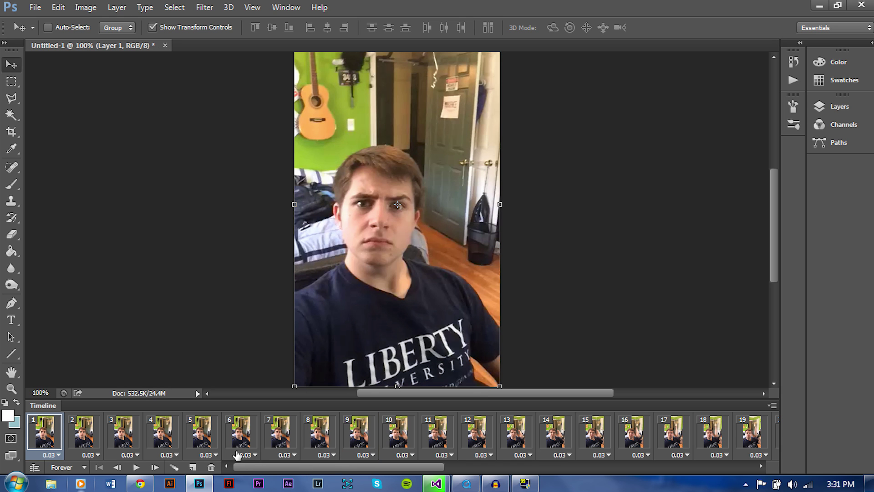
scroll(346, 448, "right", 3)
key("space")
key("space")
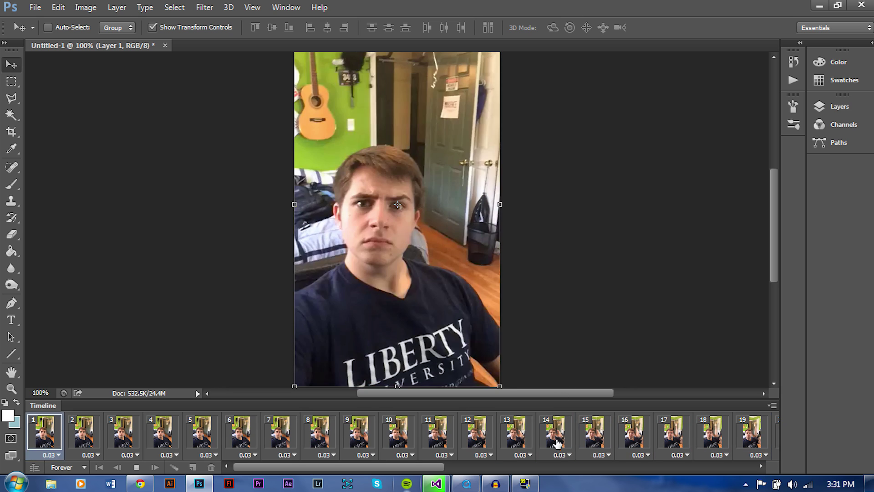
key("space")
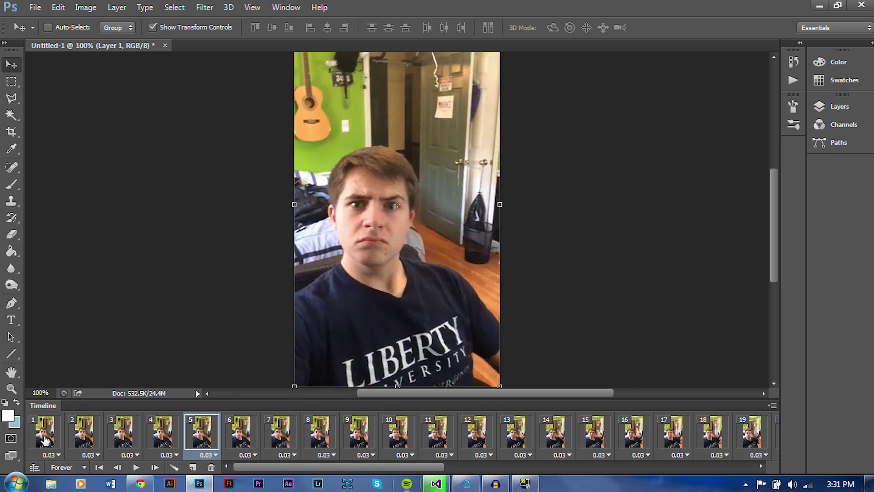
- Select frames 1 through 47 and give them a custom delay of 0 seconds
left_click_drag(247, 463, 591, 454)
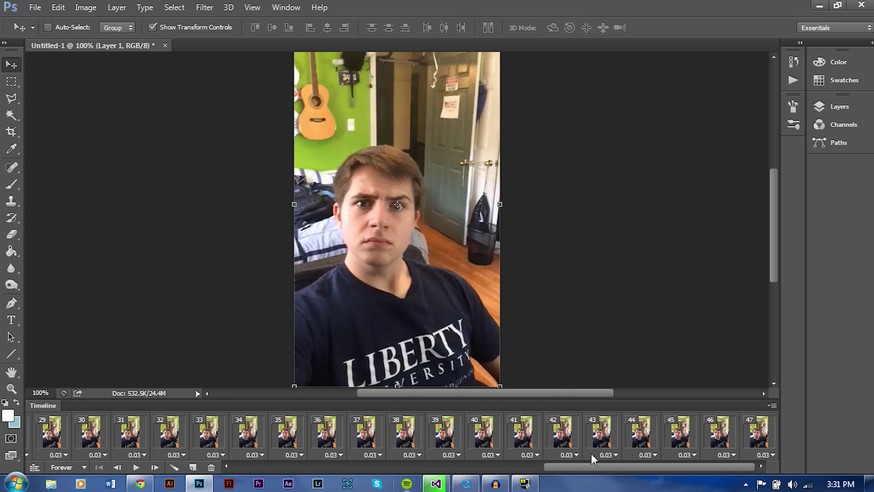
left_click(753, 450, "shift")
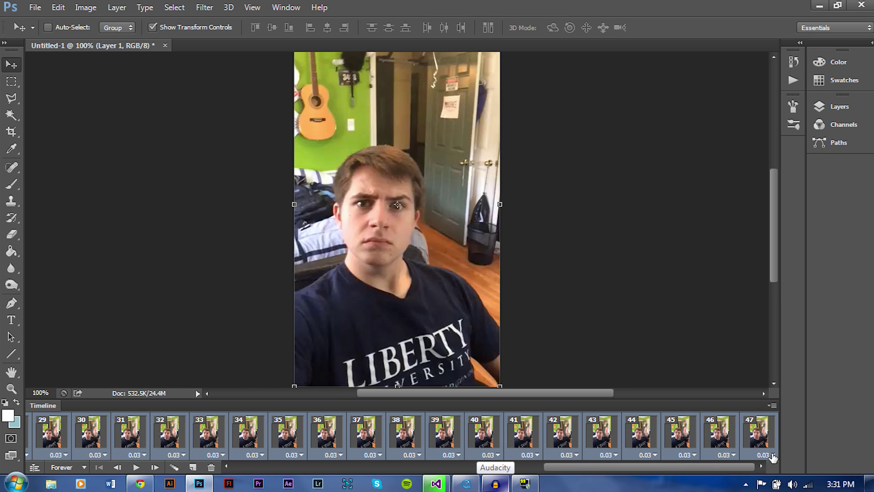
left_click(773, 455)
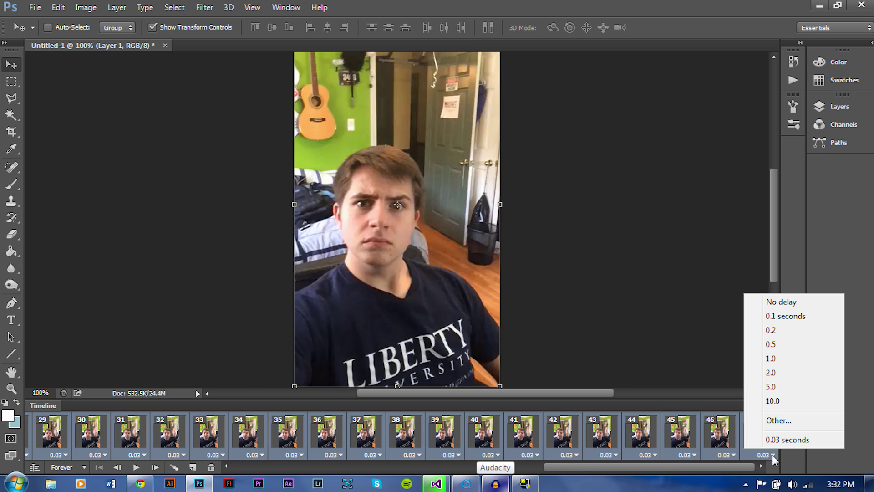
left_click(778, 420)
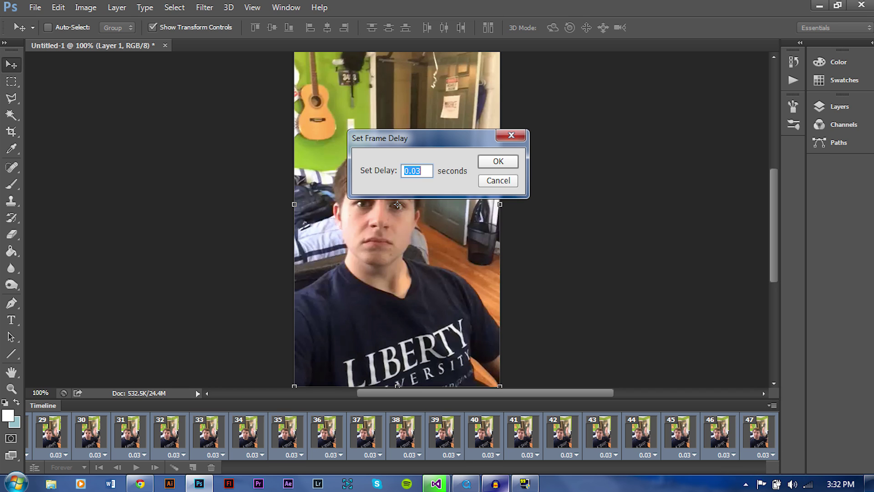
type("5")
left_click(498, 162)
- Check frame 1's delay without changing it, then select only frame 1
left_click_drag(599, 469, 215, 476)
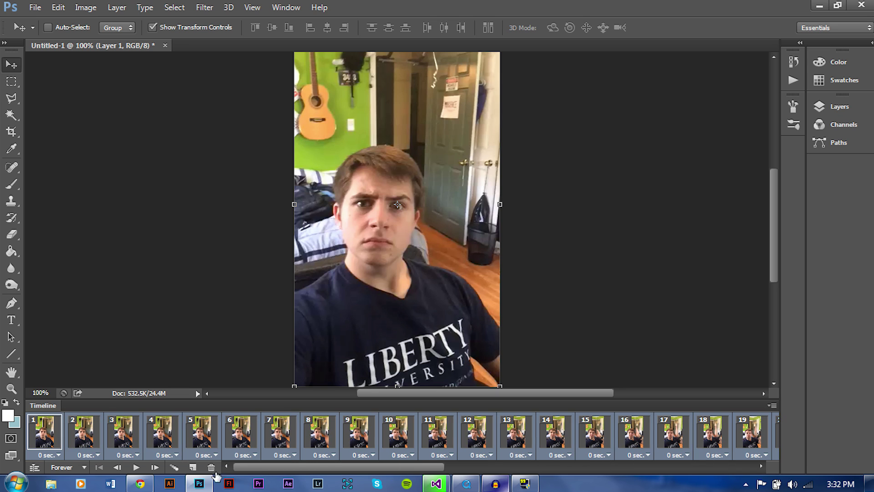
left_click(59, 455)
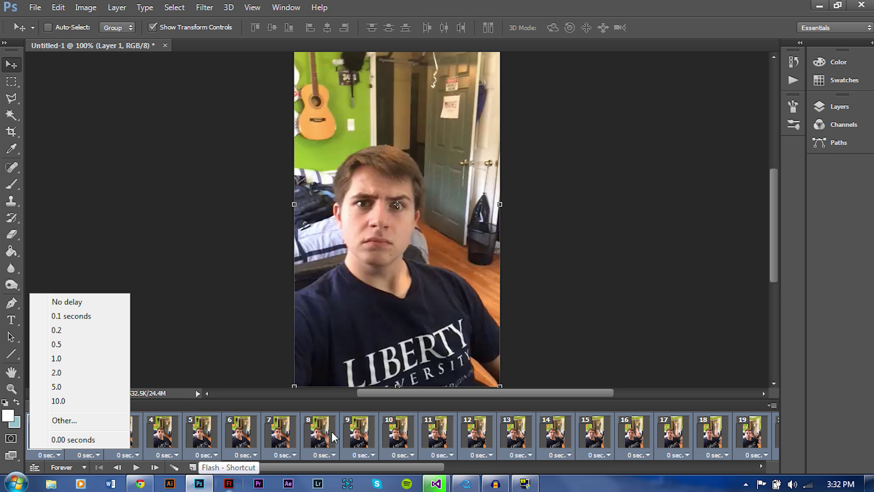
left_click(326, 474)
left_click(54, 430)
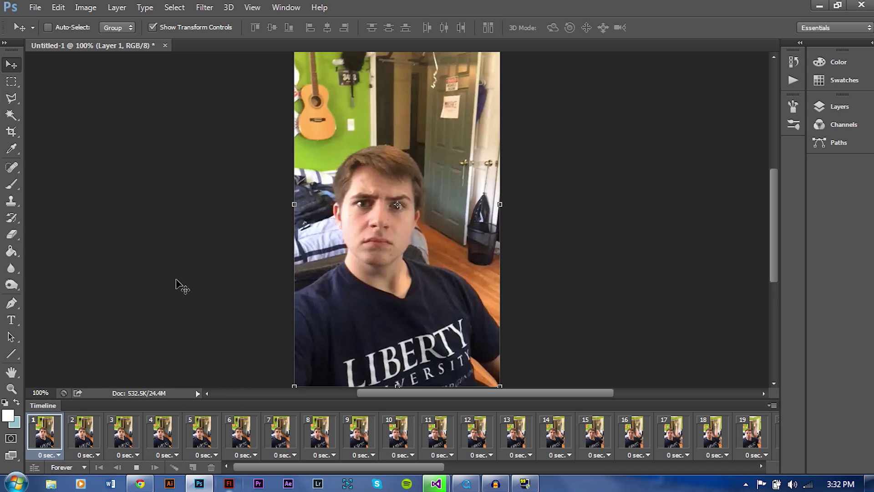
- Preview the animation, then select frame 1 on its own
key("space")
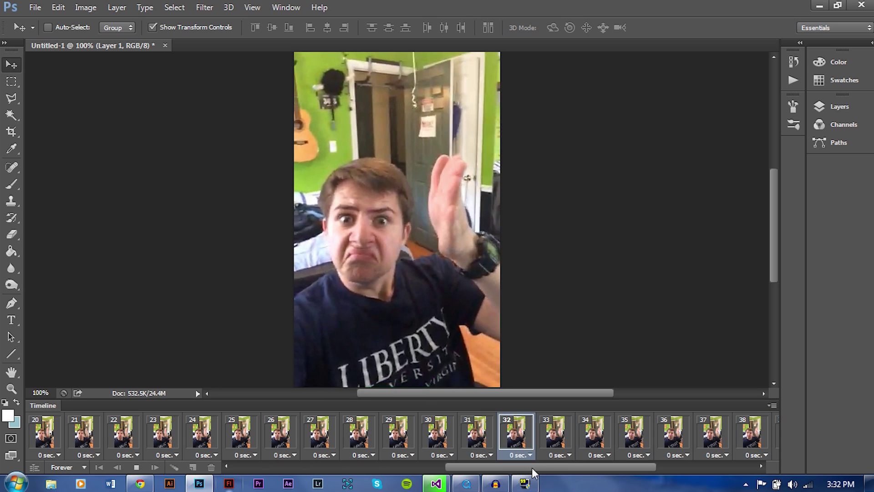
key("space")
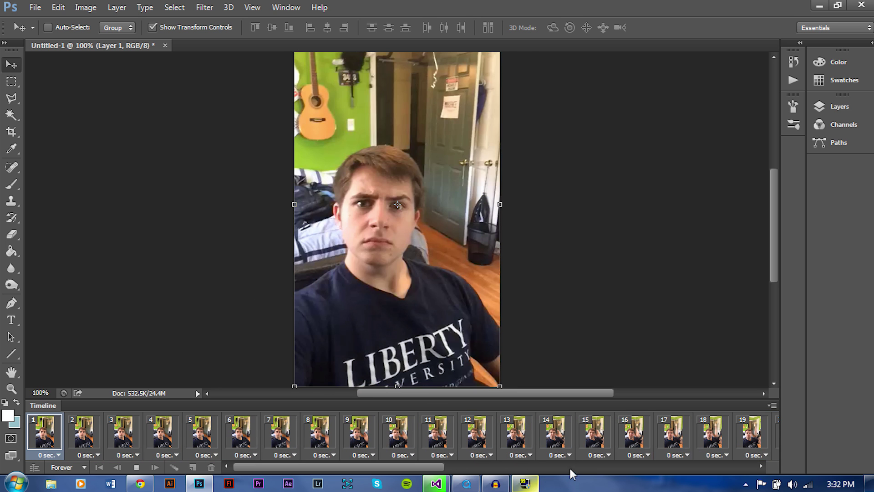
left_click(90, 445)
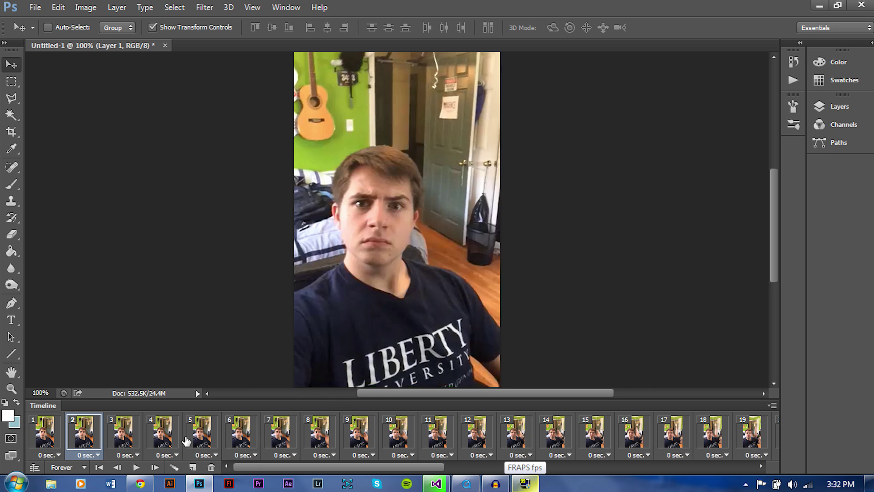
left_click(49, 440)
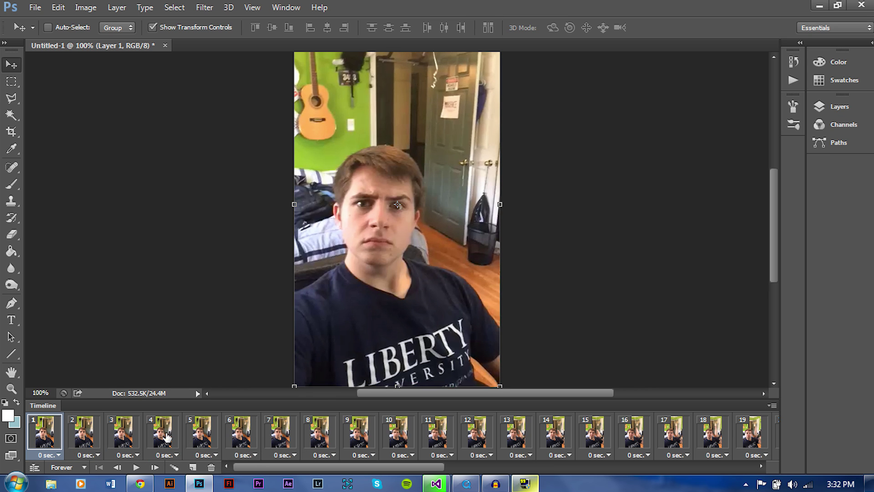
- Add odd frames 3 through 21 to the frame selection
left_click(122, 435, "ctrl")
left_click(207, 430, "ctrl")
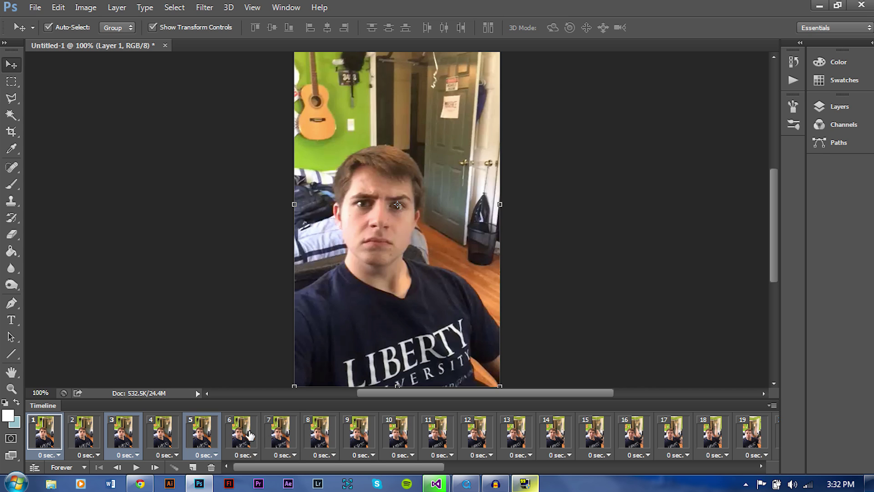
left_click(284, 435, "ctrl")
left_click(348, 434, "ctrl")
left_click(438, 432, "ctrl")
left_click(519, 432, "ctrl")
left_click(589, 435, "ctrl")
scroll(446, 469, "right", 3)
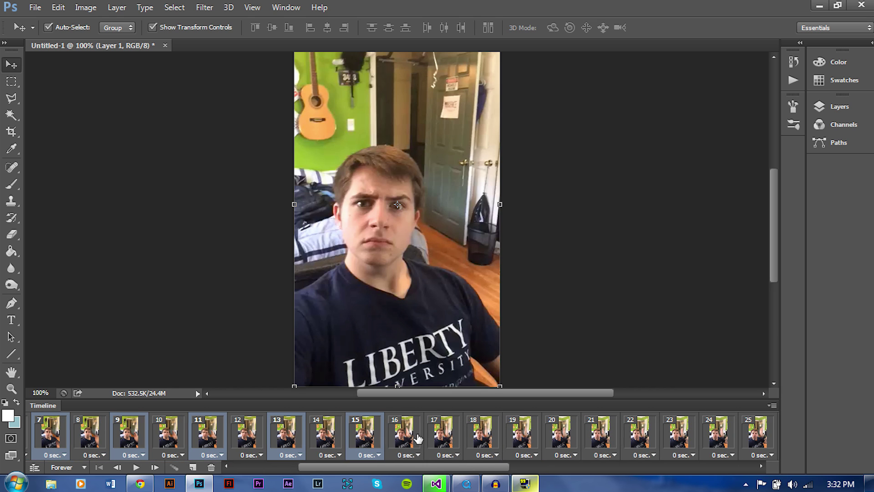
left_click(435, 434, "ctrl")
left_click(517, 435, "ctrl")
left_click(581, 434, "ctrl")
left_click_drag(500, 466, 647, 462)
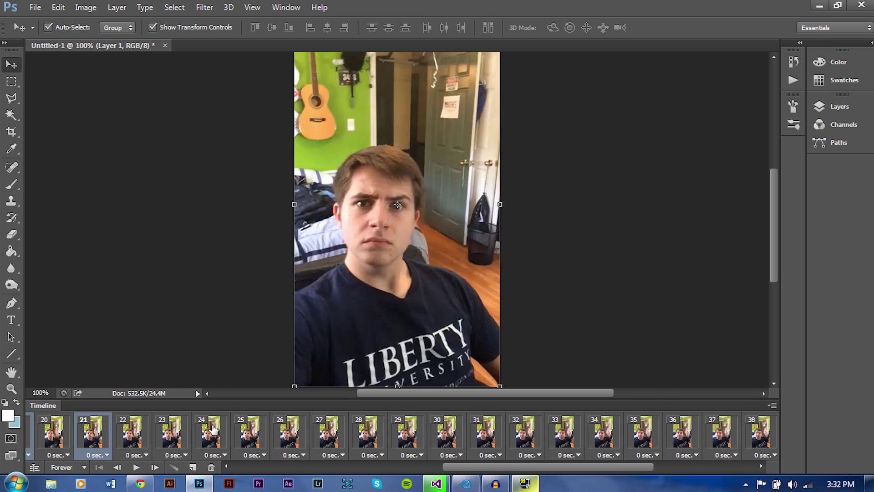
- Add odd frames 23 through 33 to the frame selection
left_click(182, 438, "ctrl")
left_click(239, 438, "ctrl")
left_click(315, 436, "ctrl")
left_click(404, 436, "ctrl")
left_click(482, 428, "ctrl")
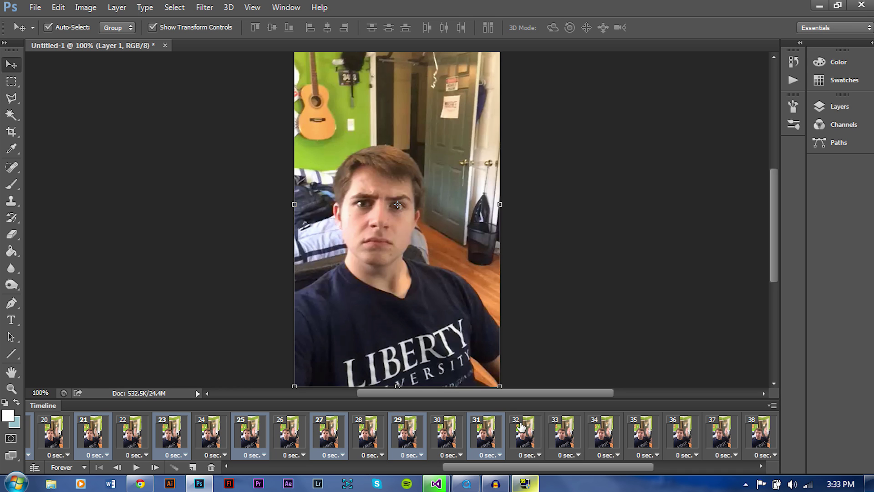
left_click(556, 433, "ctrl")
left_click_drag(508, 469, 612, 466)
- Add odd frames 35 through 47 to the frame selection
left_click(301, 438, "ctrl")
left_click(356, 437, "ctrl")
left_click(443, 437, "ctrl")
left_click(514, 437, "ctrl")
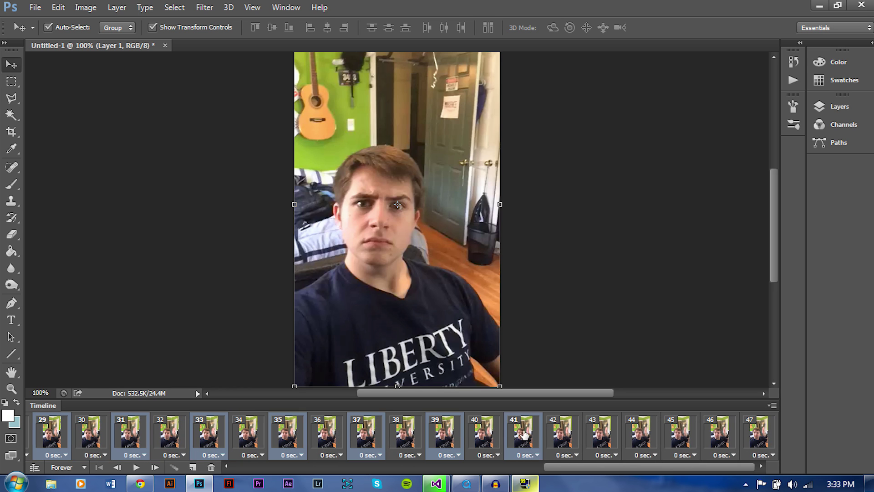
left_click(610, 433, "ctrl")
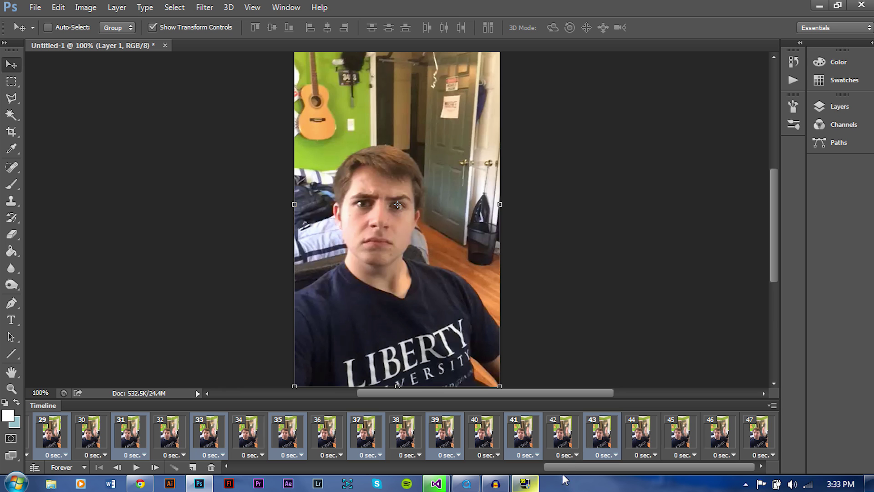
left_click(682, 443, "ctrl")
left_click(763, 432, "ctrl")
left_click_drag(633, 465, 459, 469)
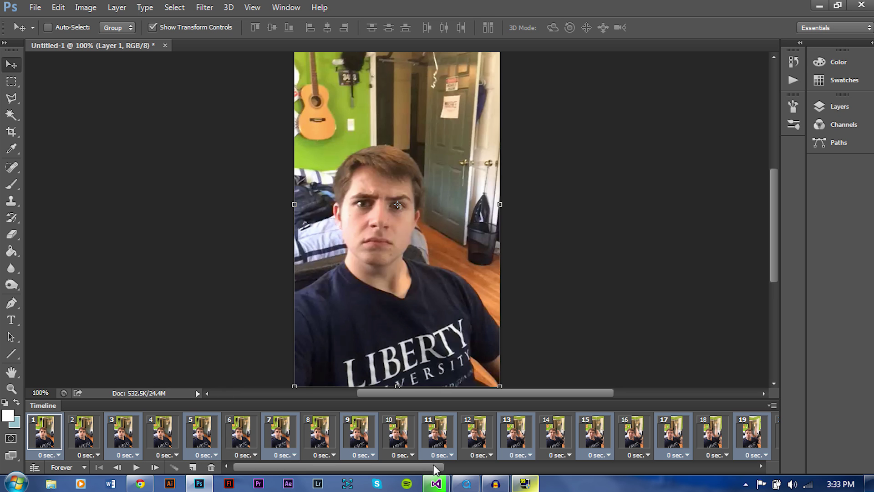
left_click_drag(418, 468, 306, 472)
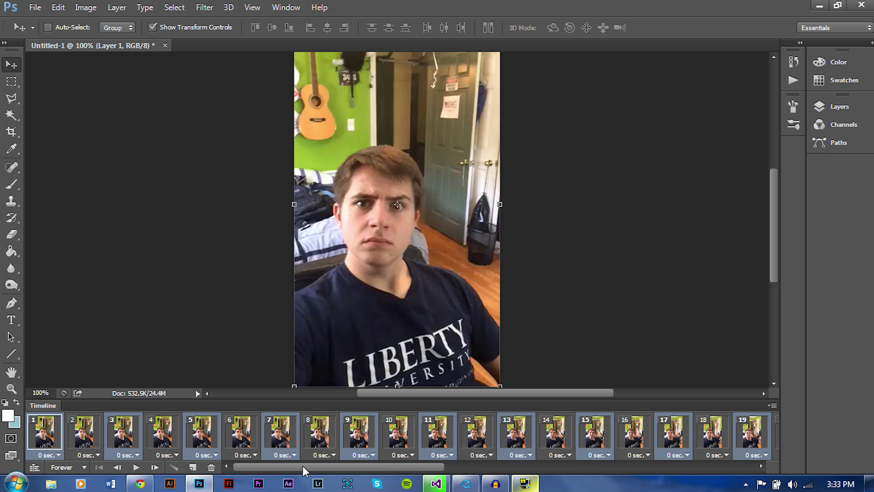
- Delete the 24 selected odd frames and replay the shortened animation to check it
left_click(211, 468)
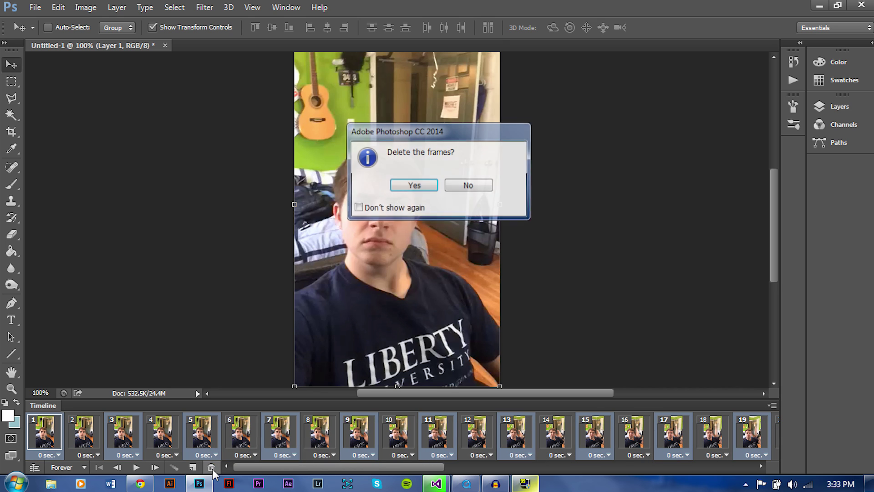
left_click(412, 186)
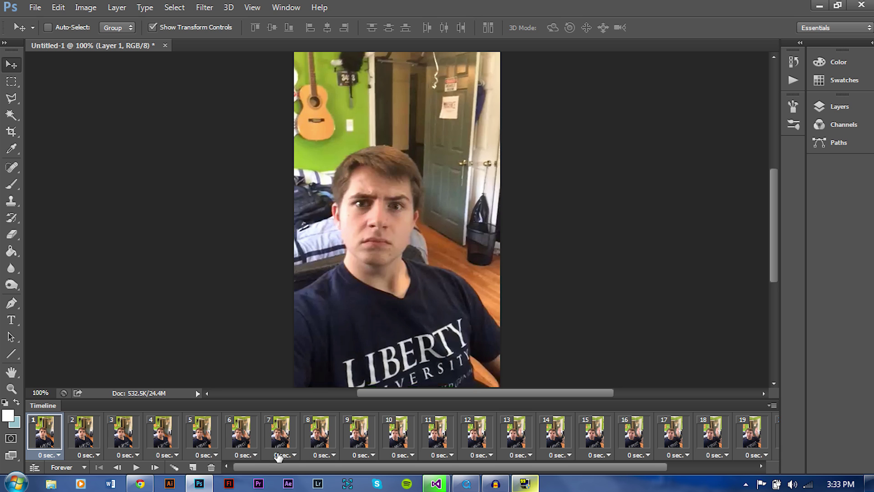
key("space")
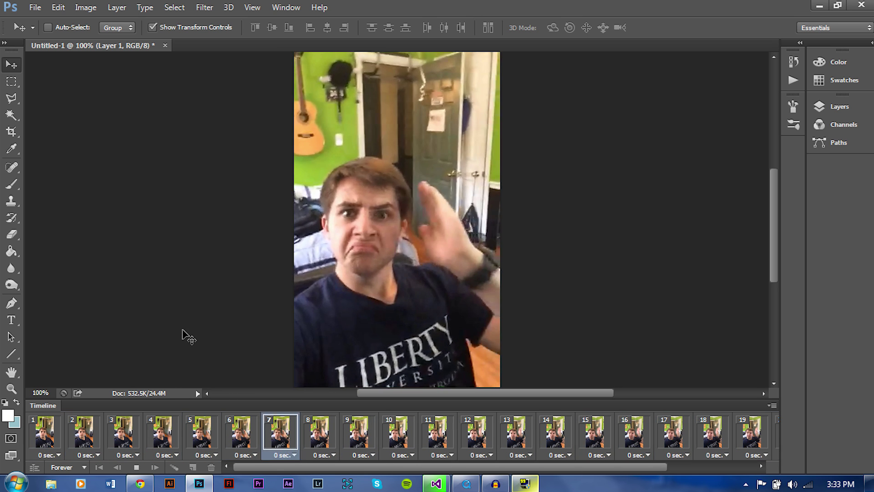
key("space")
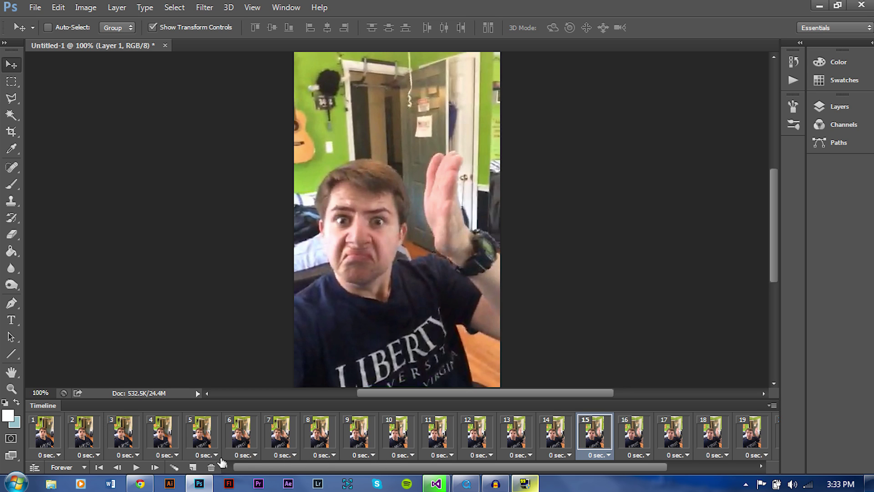
left_click_drag(272, 466, 449, 468)
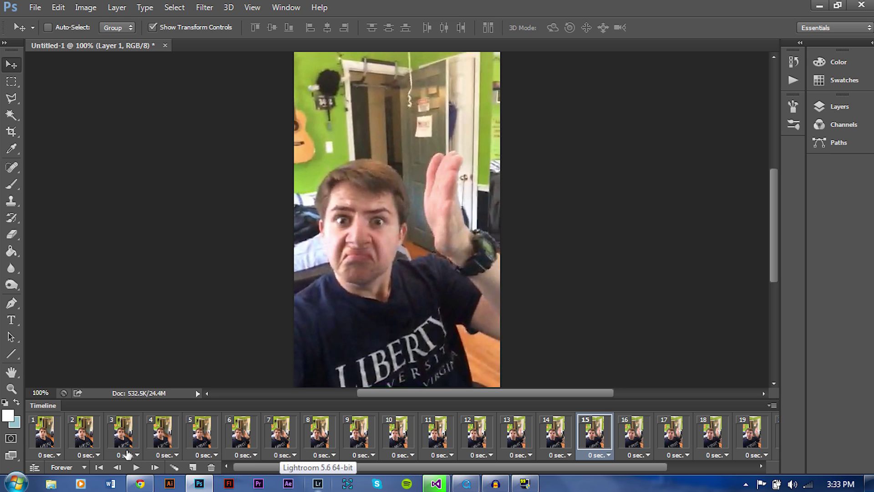
key("space")
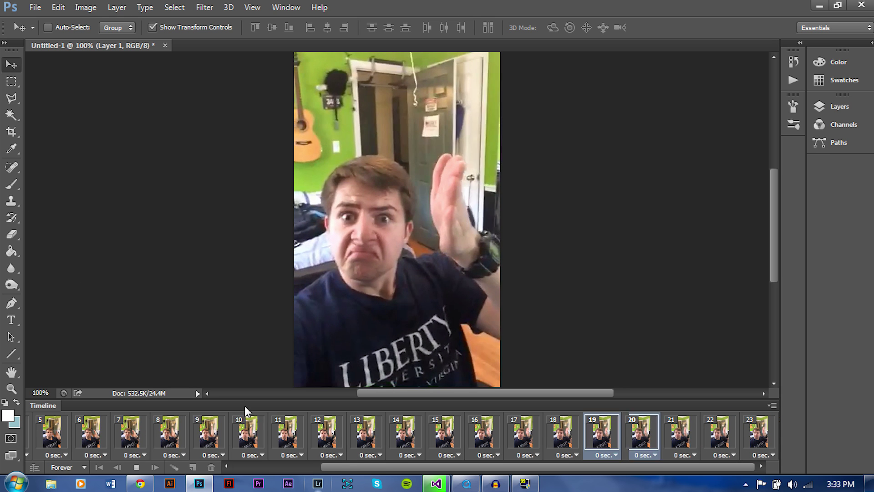
key("space")
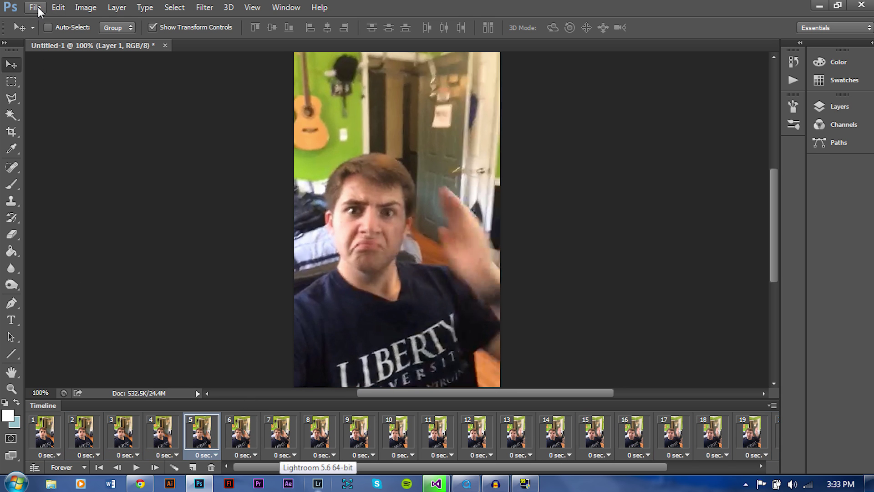
- Open Save for Web, keeping the [Unnamed] preset and GIF format
left_click(38, 7)
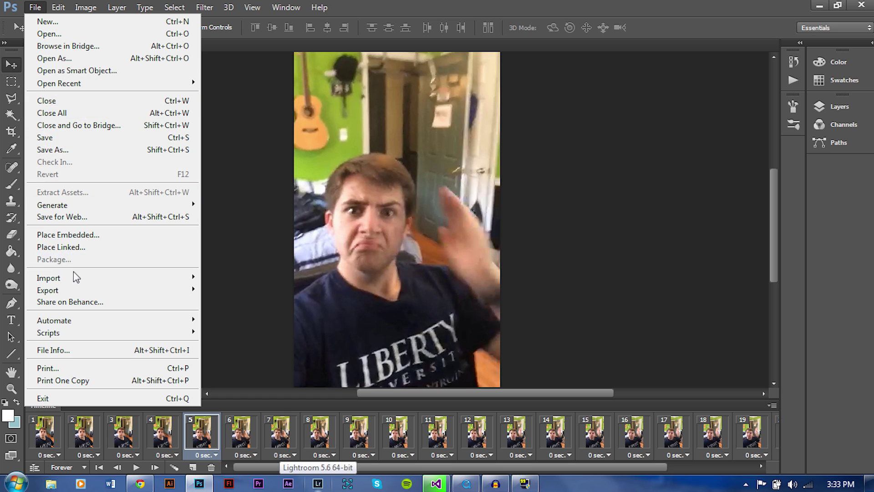
left_click(67, 216)
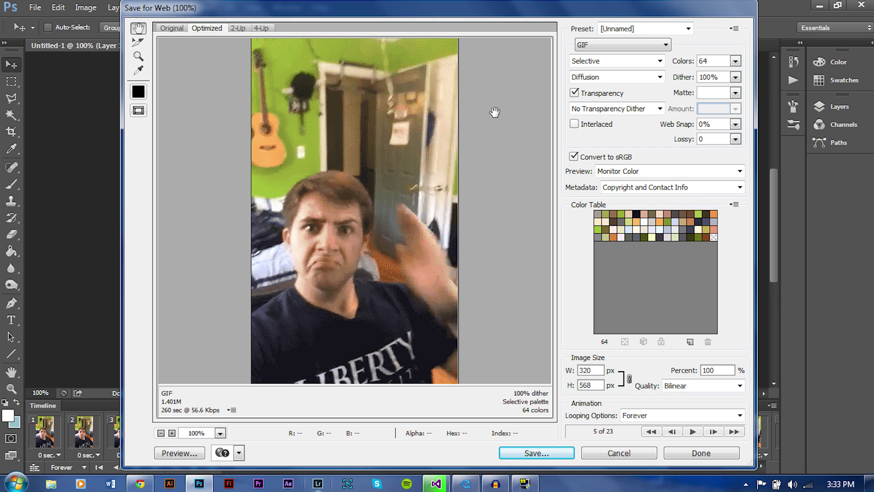
left_click(634, 45)
left_click(598, 45)
left_click(644, 28)
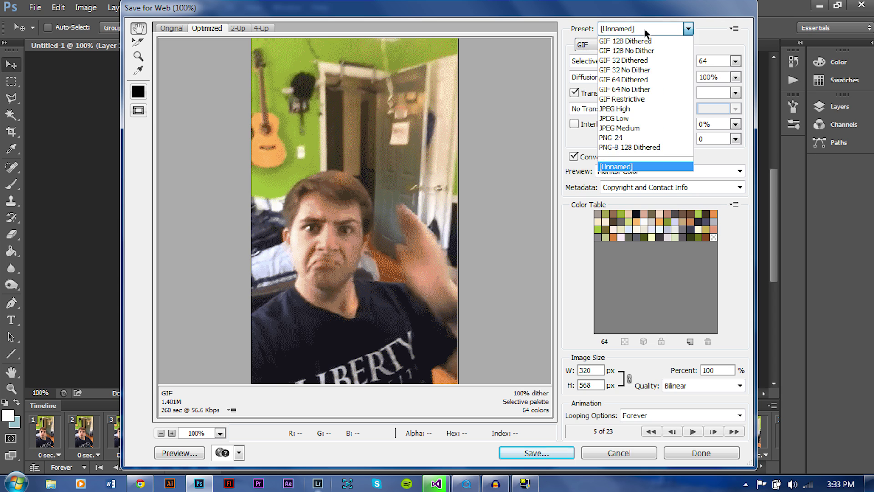
left_click(637, 167)
left_click(618, 44)
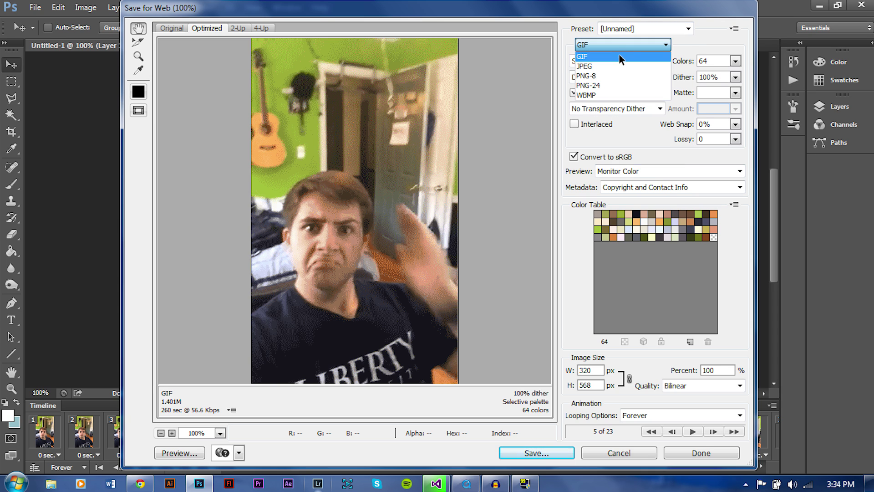
left_click(592, 59)
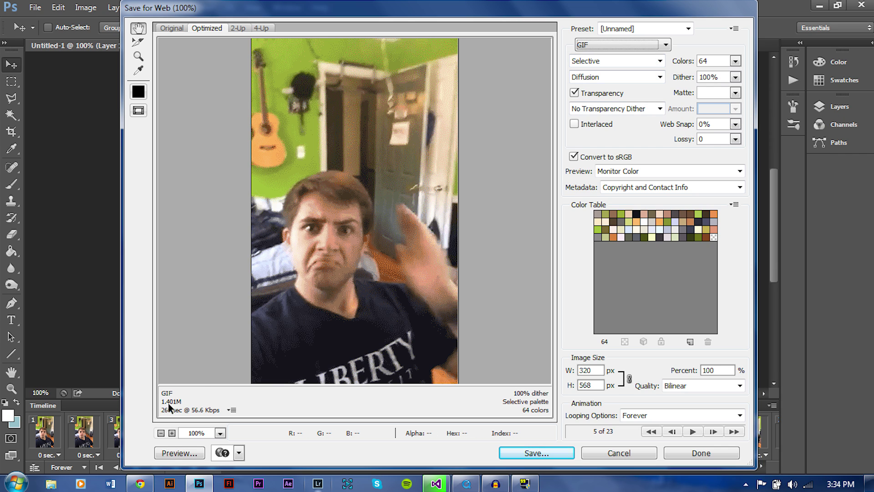
left_click(736, 61)
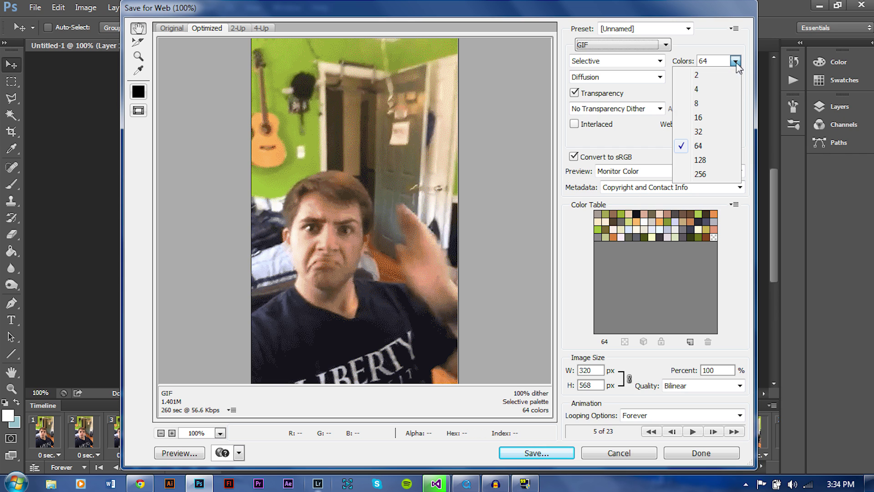
- Try 256 and 8 colours for the GIF, finally settling on 64 colours
left_click(701, 175)
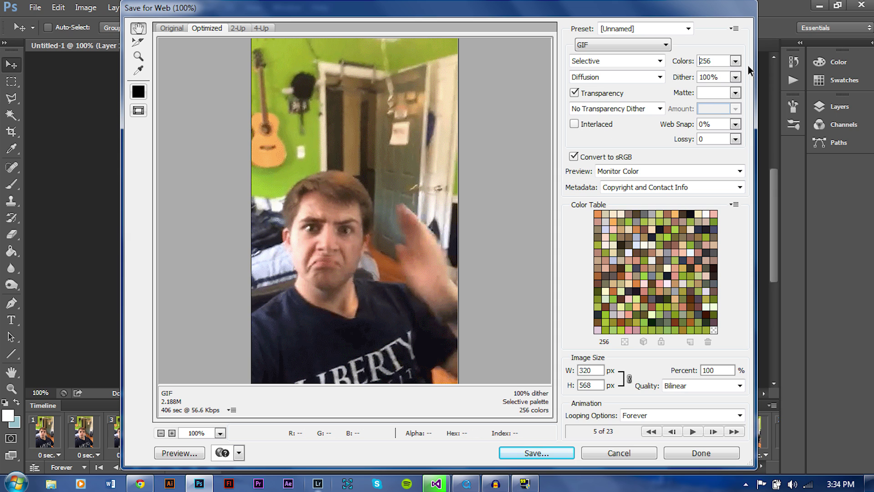
left_click(735, 61)
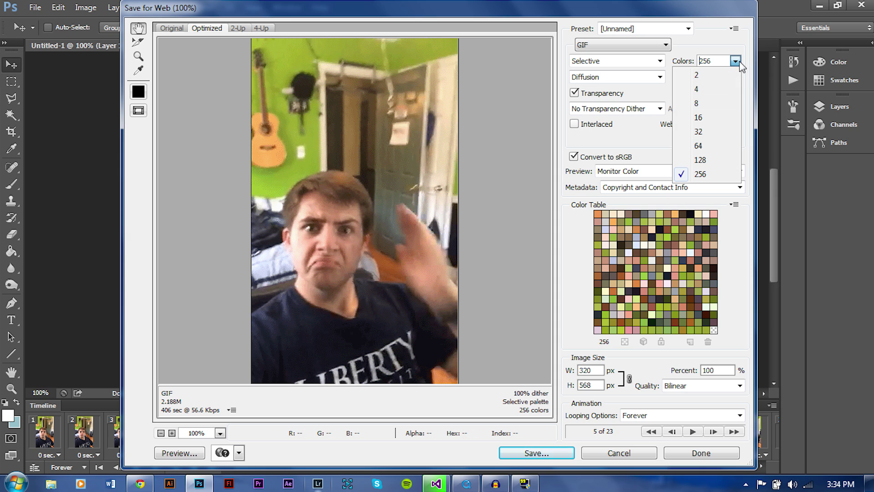
left_click(700, 148)
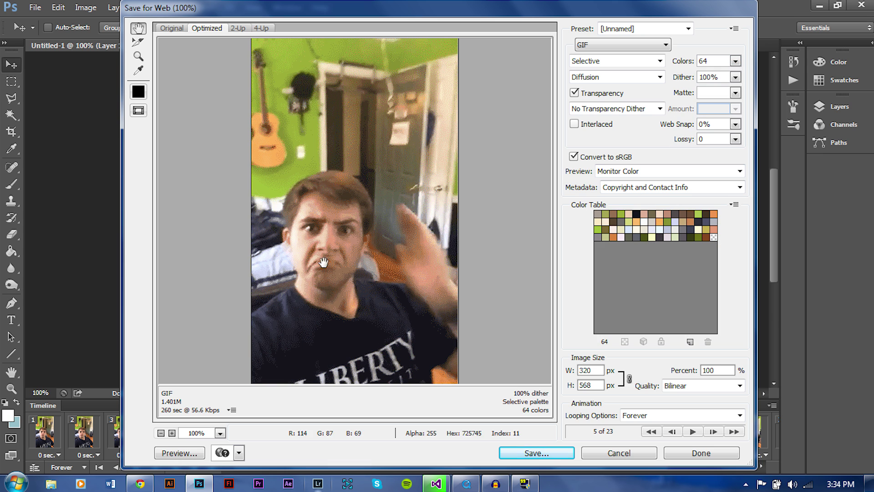
left_click(735, 62)
left_click(700, 148)
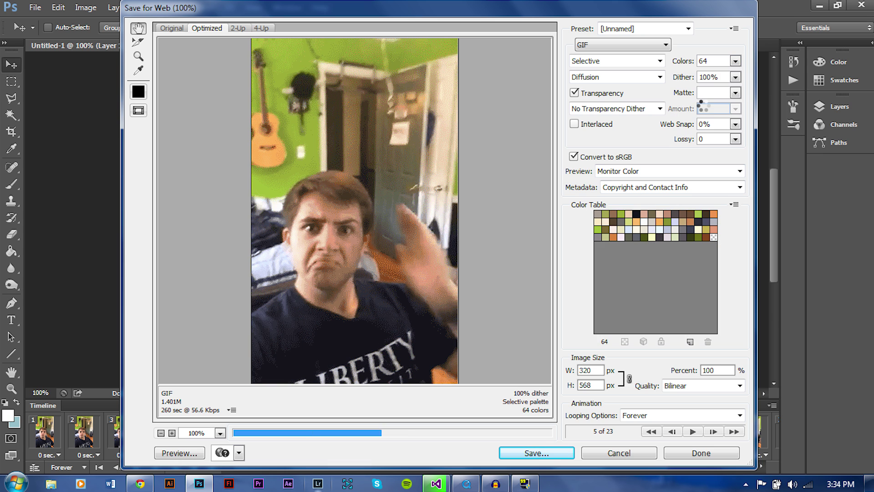
type("8")
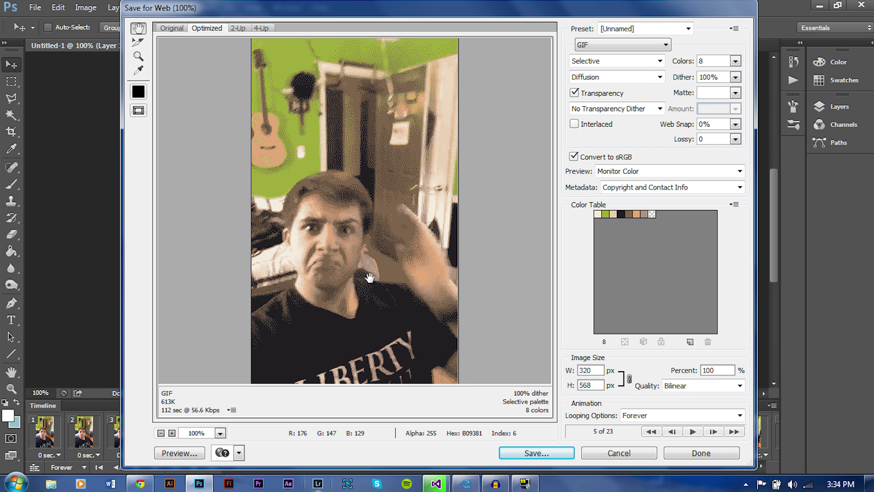
left_click(735, 61)
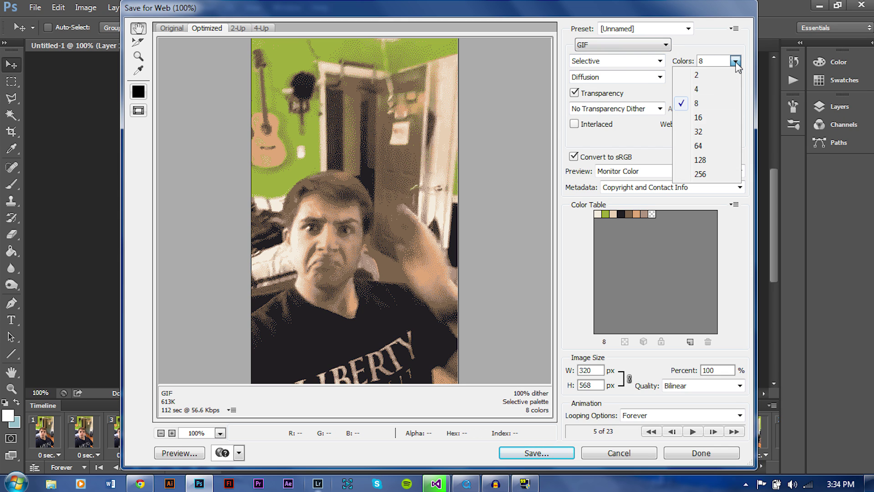
left_click(699, 146)
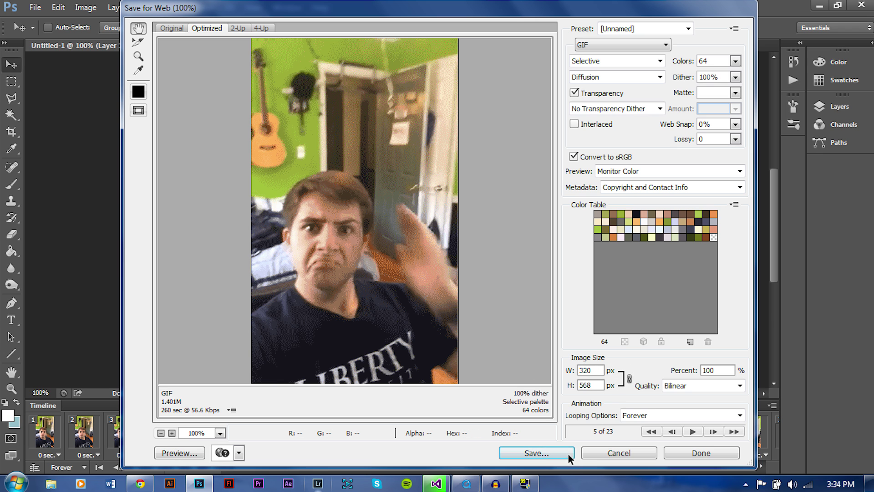
left_click_drag(172, 8, 540, 12)
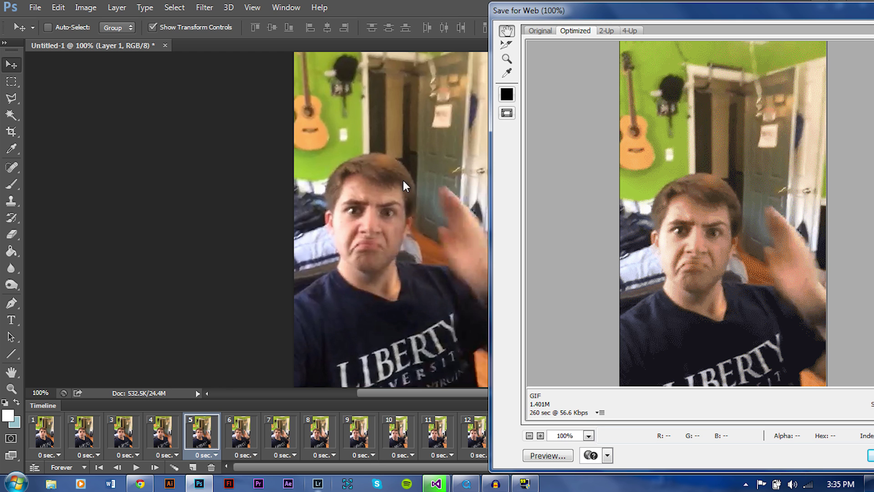
left_click_drag(589, 20, 194, 29)
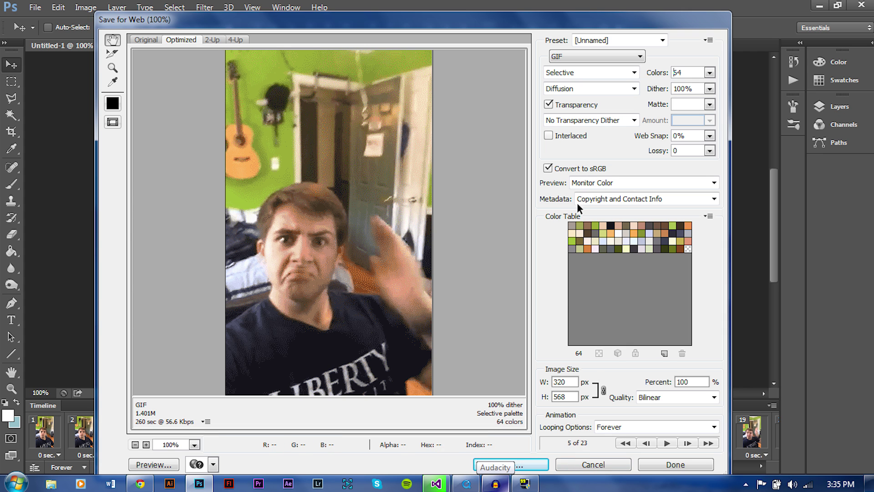
- Name the optimized GIF 'Me' on the Desktop, keeping Format as Images Only
left_click(539, 463)
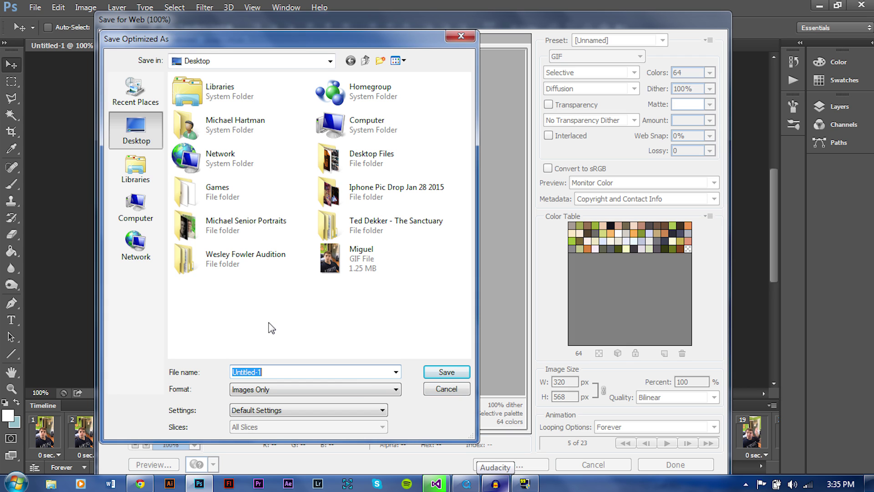
type("M")
key("BackSpace")
type("B")
key("BackSpace")
type("Me")
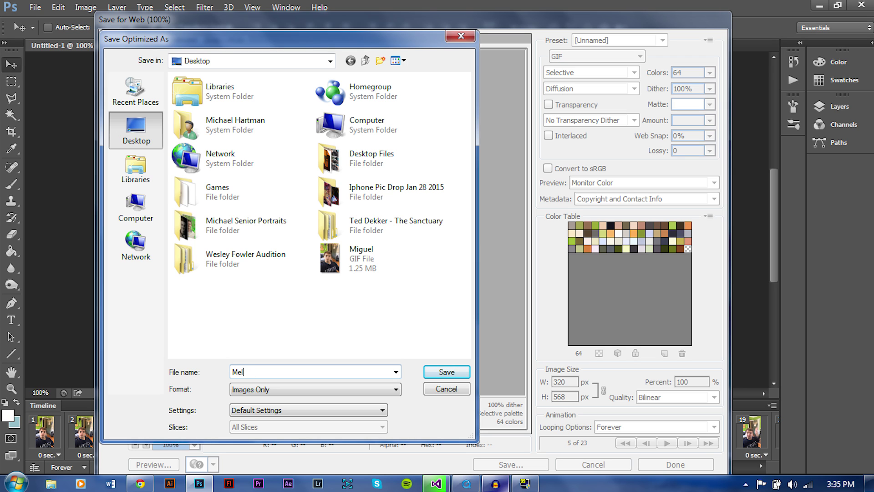
left_click(289, 391)
left_click(286, 410)
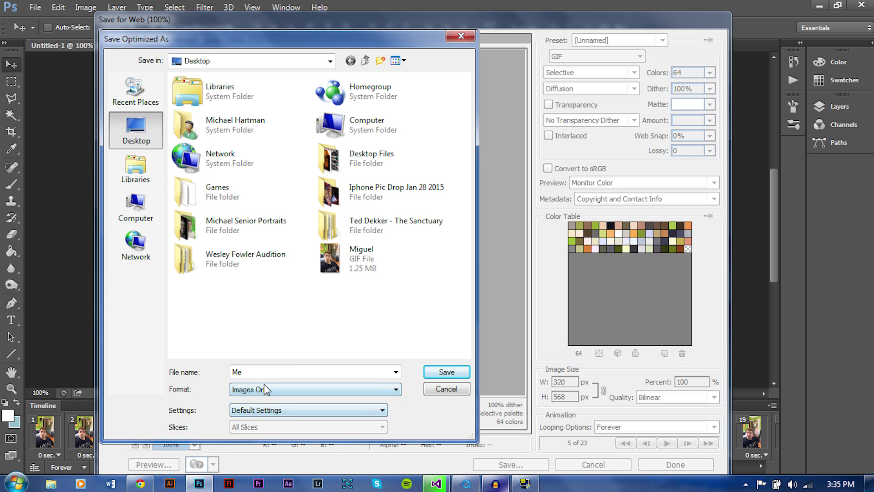